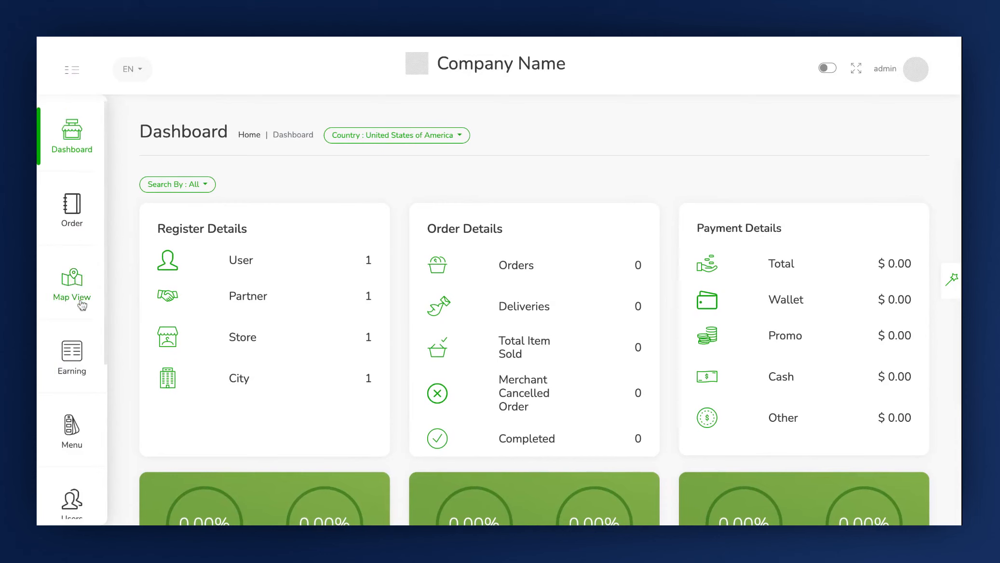
Open the Set Fees page in the Business Info section
scroll(77, 299, down, 3)
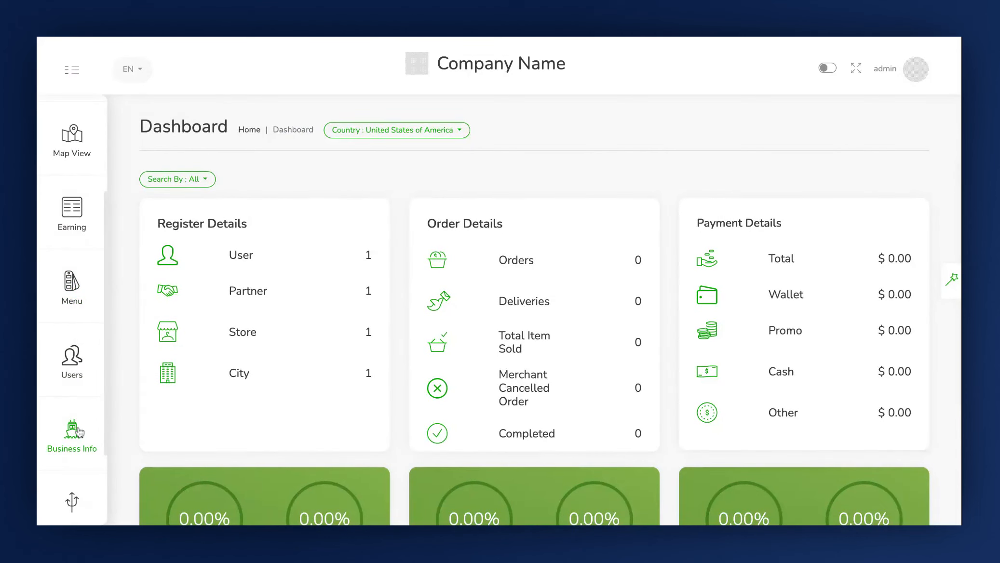
click(79, 431)
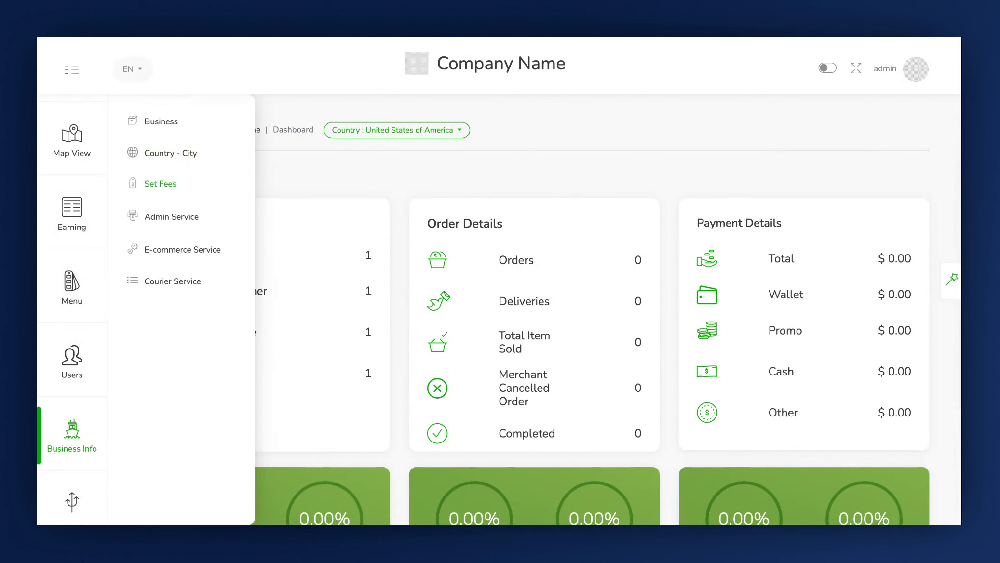
click(178, 190)
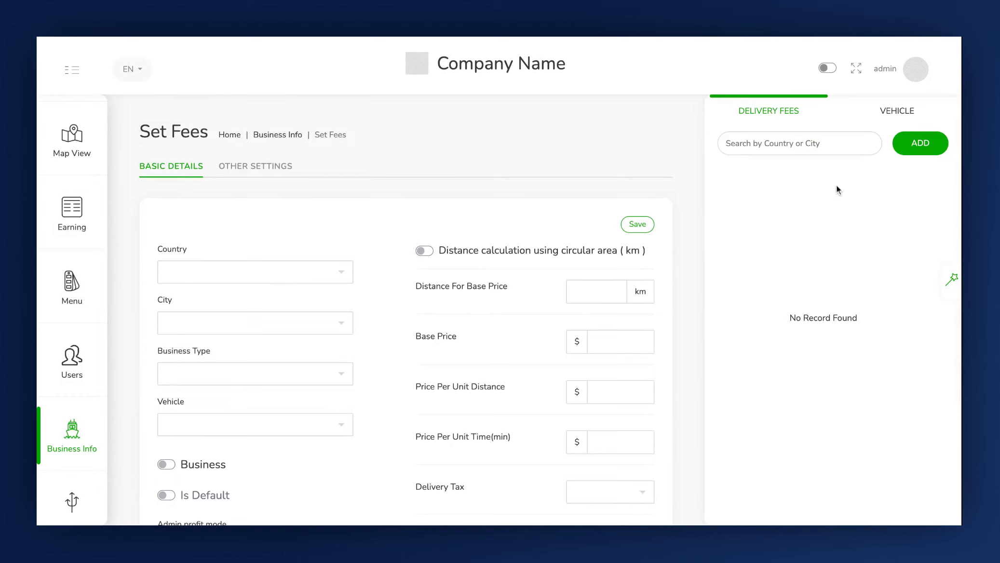
Start a new vehicle entry and enter Honda as both its name and its description
click(890, 110)
click(918, 153)
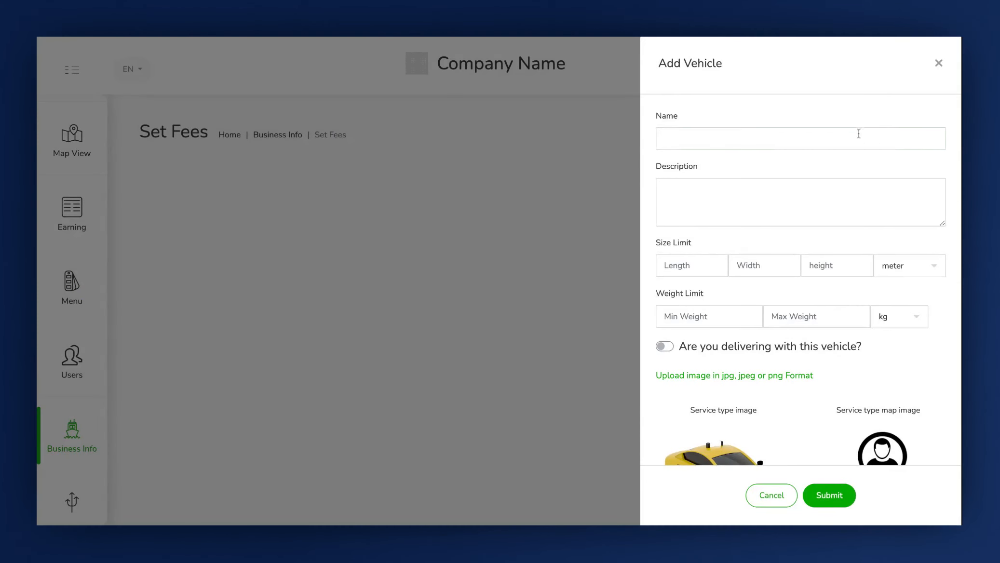
click(858, 135)
text(Honda)
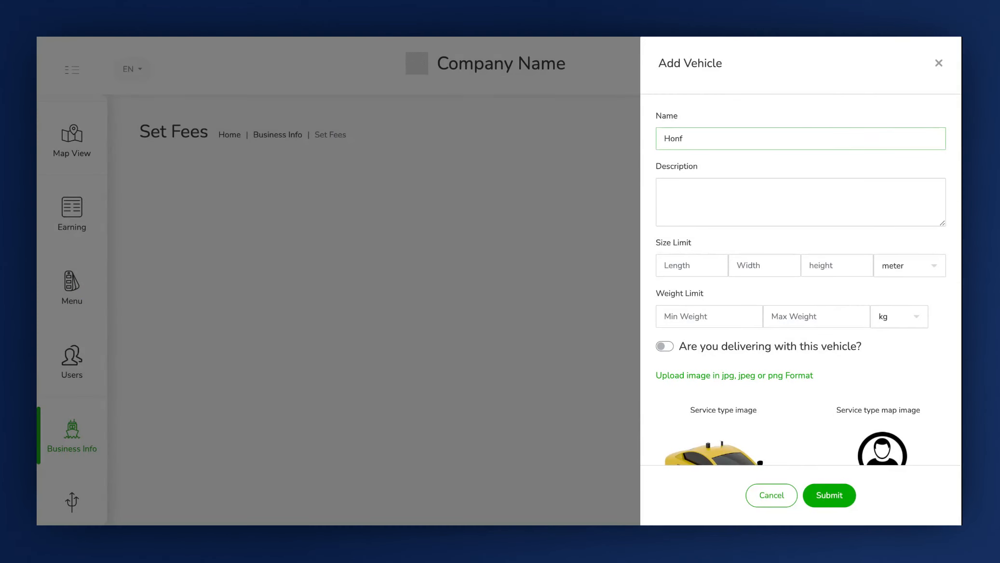
click(829, 204)
text(Honada)
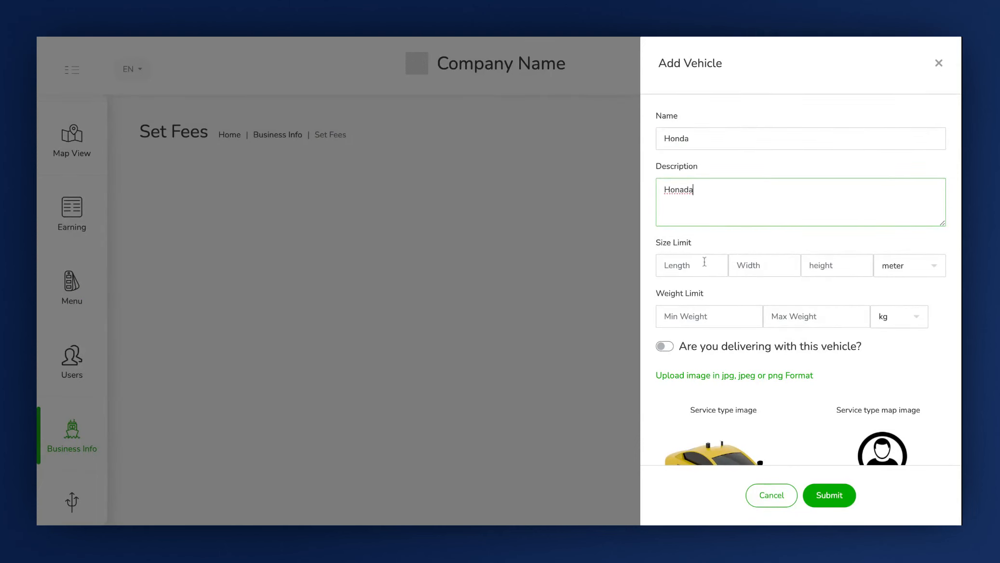
click(683, 189)
key(BackSpace)
Set the vehicle's size limit to 100 length, 100 width and 100 height, with meter as the unit
click(674, 266)
text(100)
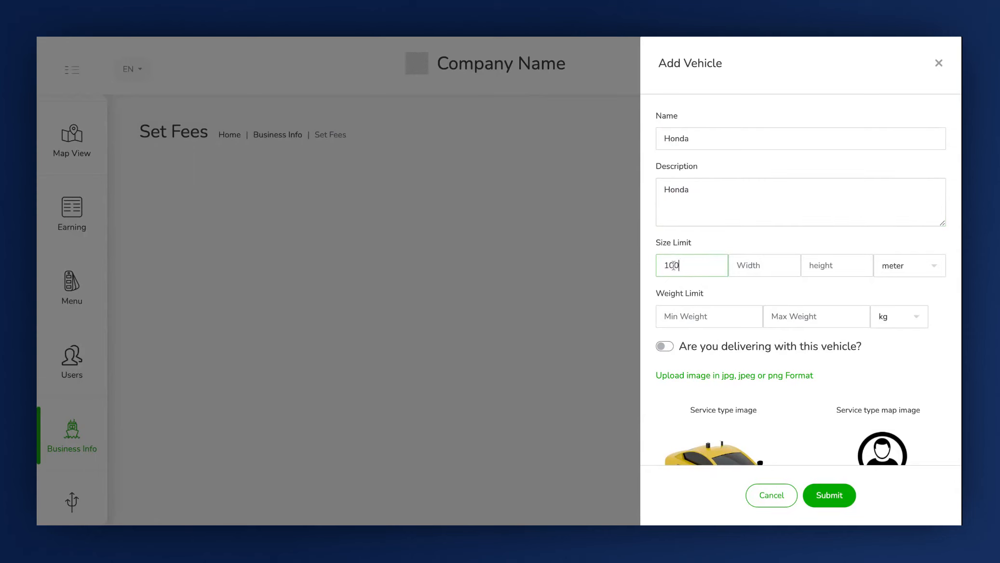
click(780, 266)
text(100)
click(858, 261)
text(1)
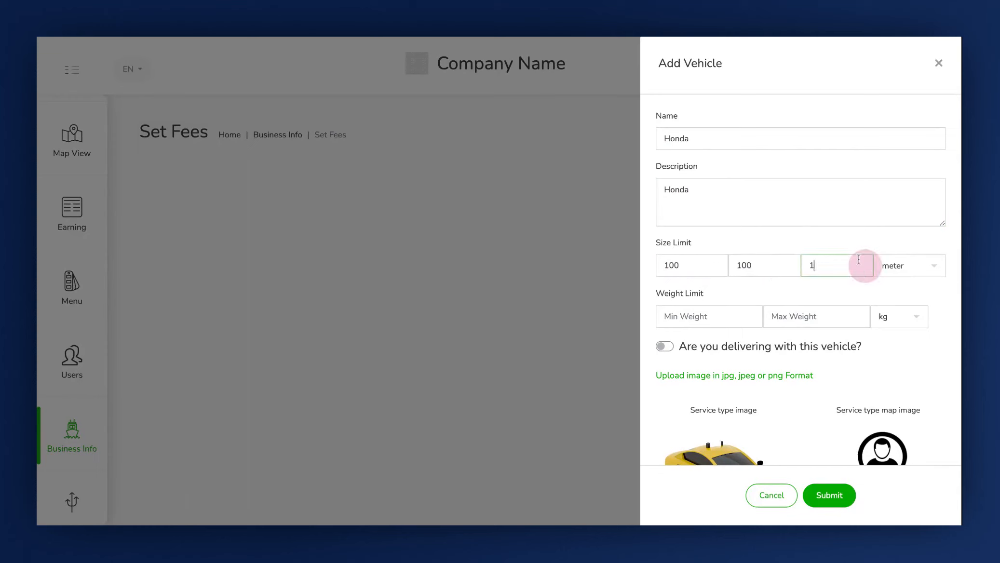
text(00)
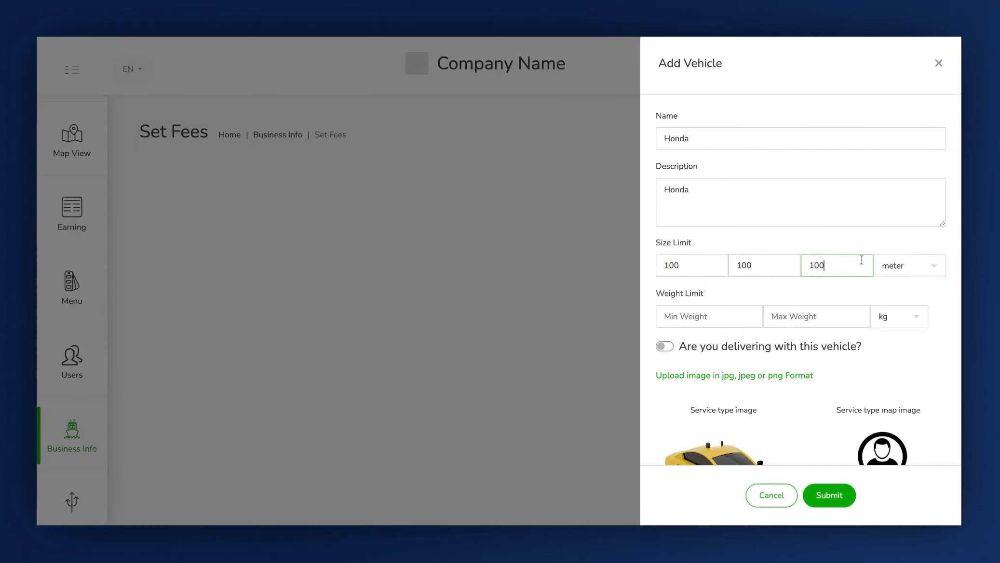
click(899, 266)
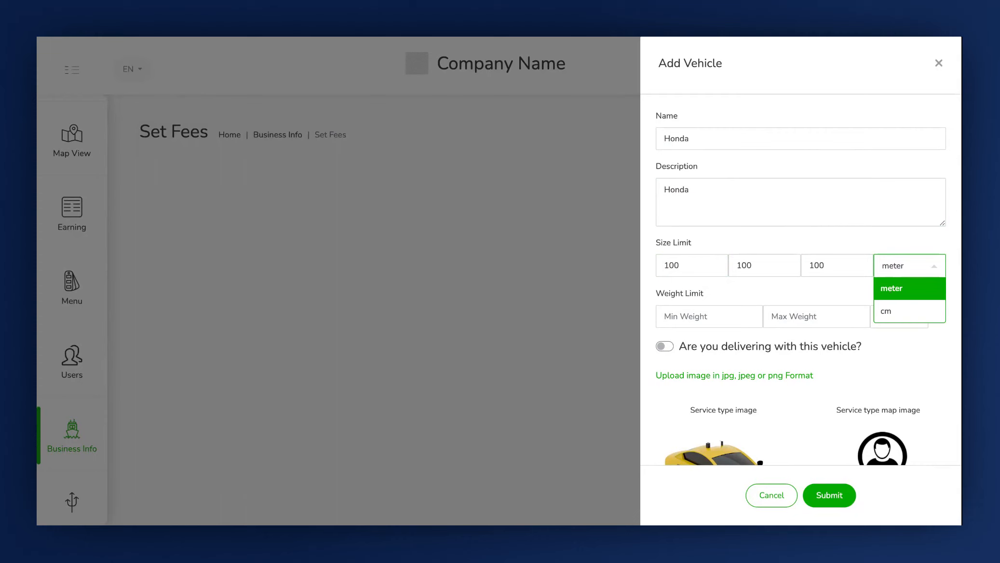
click(896, 289)
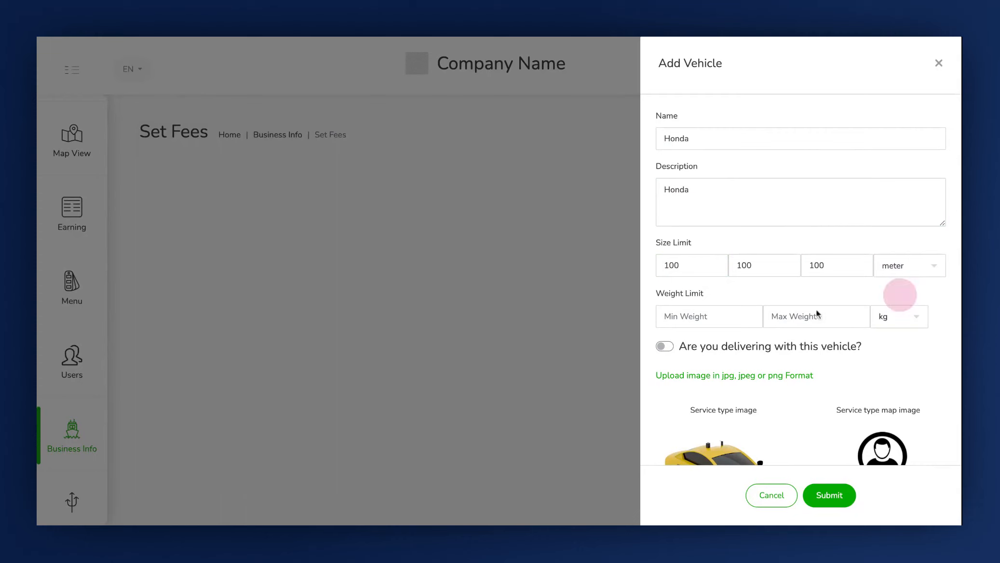
Set the vehicle's weight limit to a minimum of 20 and a maximum of 50, with kg as the unit
click(696, 316)
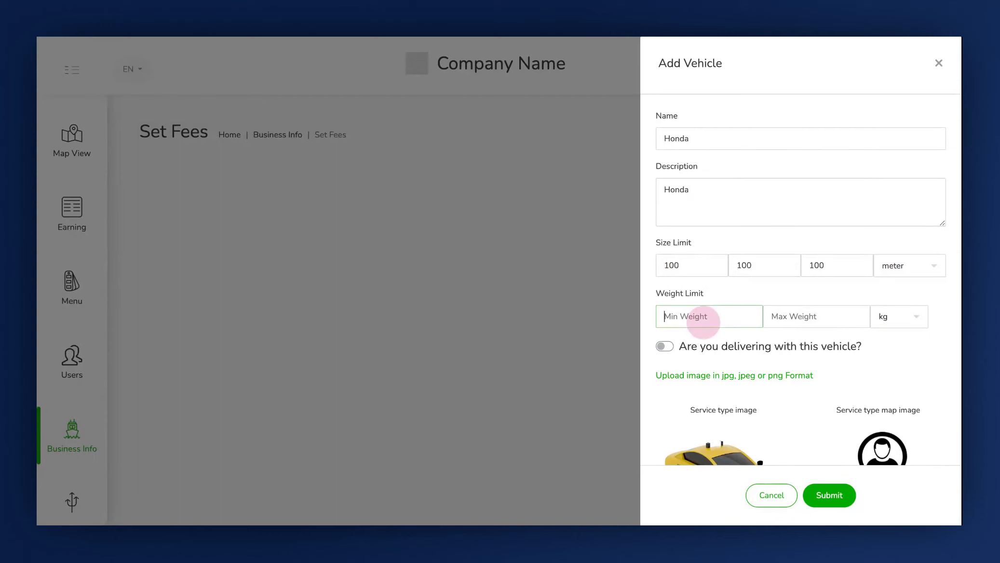
text(20)
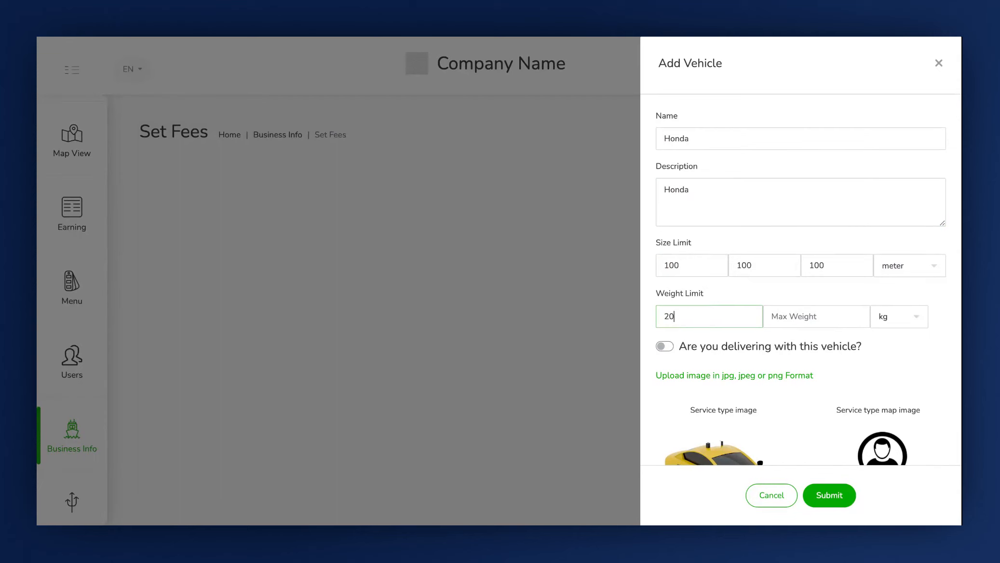
click(794, 316)
text(50)
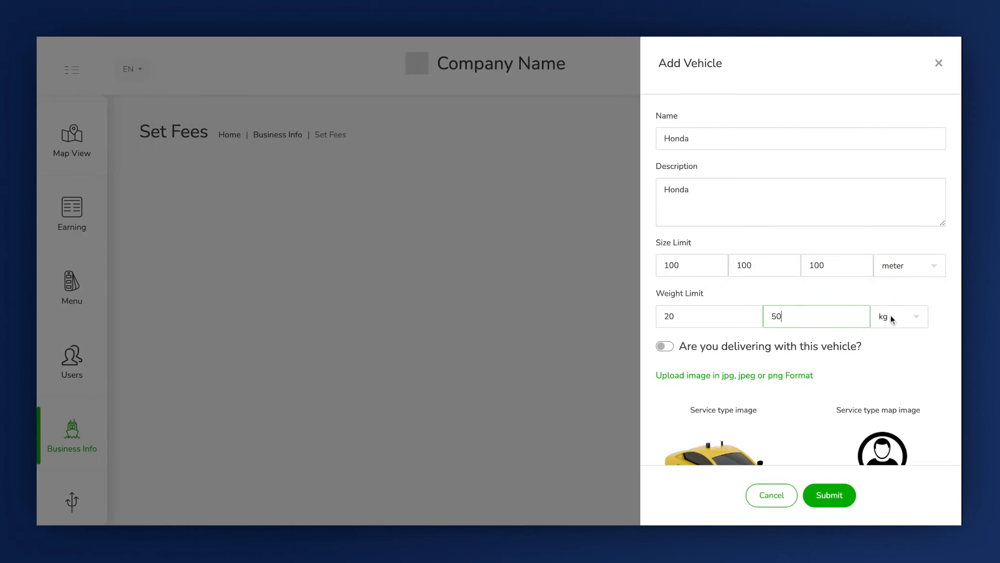
click(893, 316)
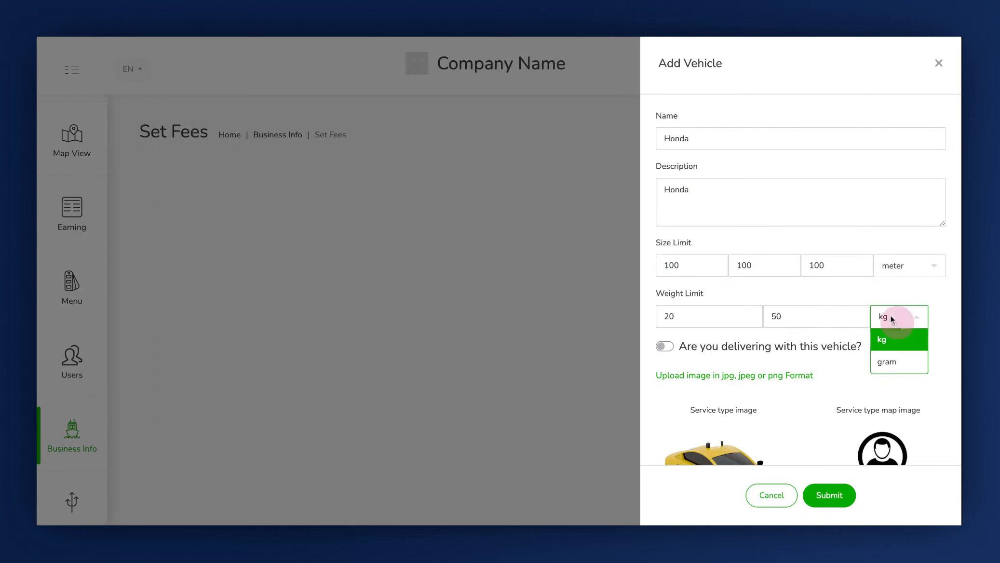
click(895, 348)
Mark the vehicle as used for delivering and submit the new vehicle with its default images
scroll(895, 348, down, 2)
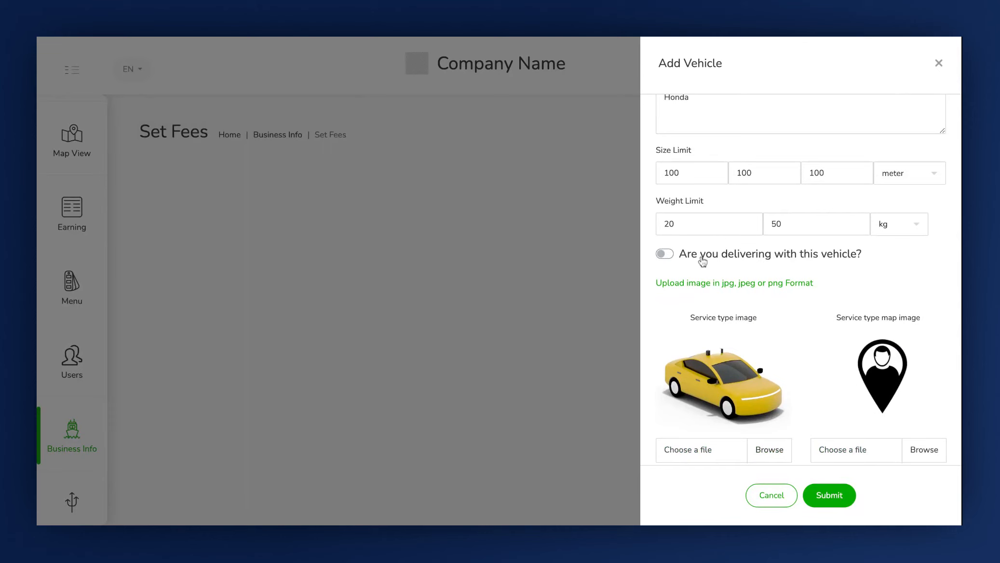
click(663, 257)
click(665, 254)
scroll(687, 266, down, 2)
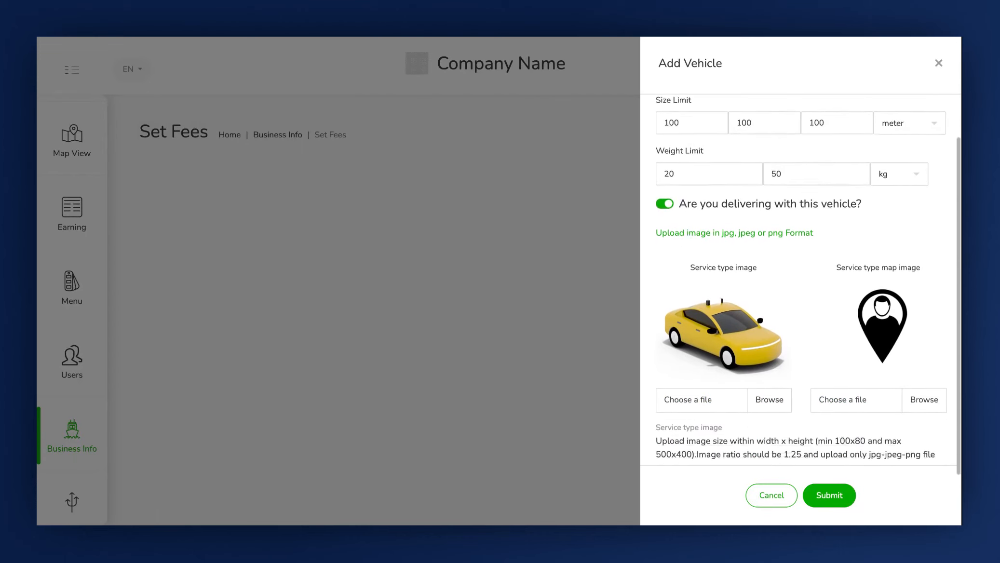
scroll(703, 258, down, 1)
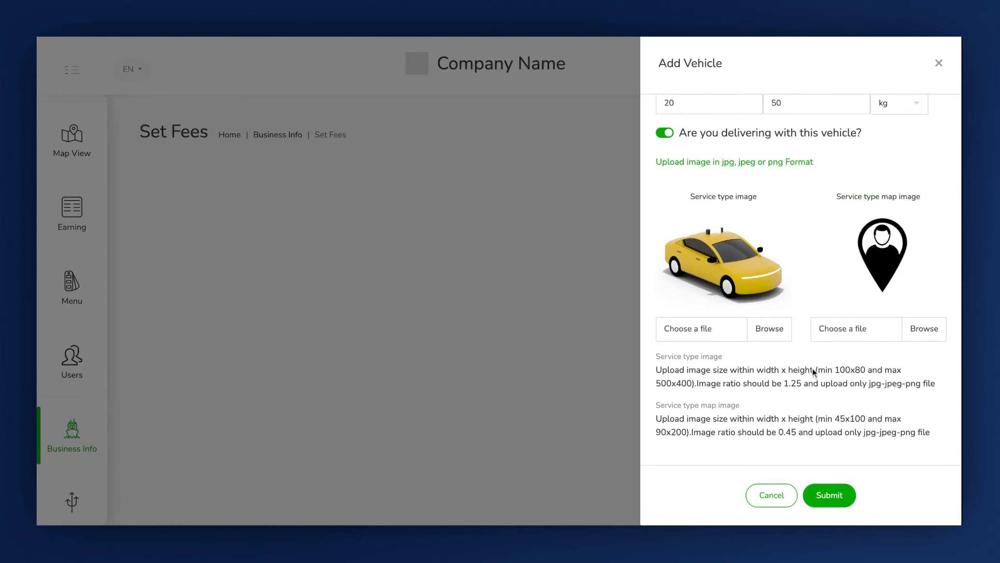
click(829, 504)
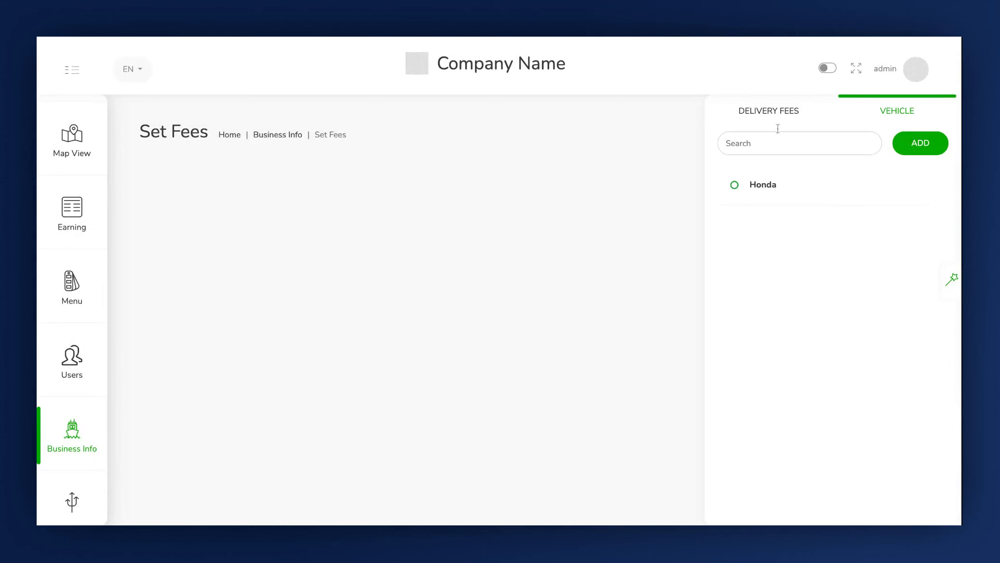
In the delivery fees form, choose United States of America as the country and New York as the city
click(773, 115)
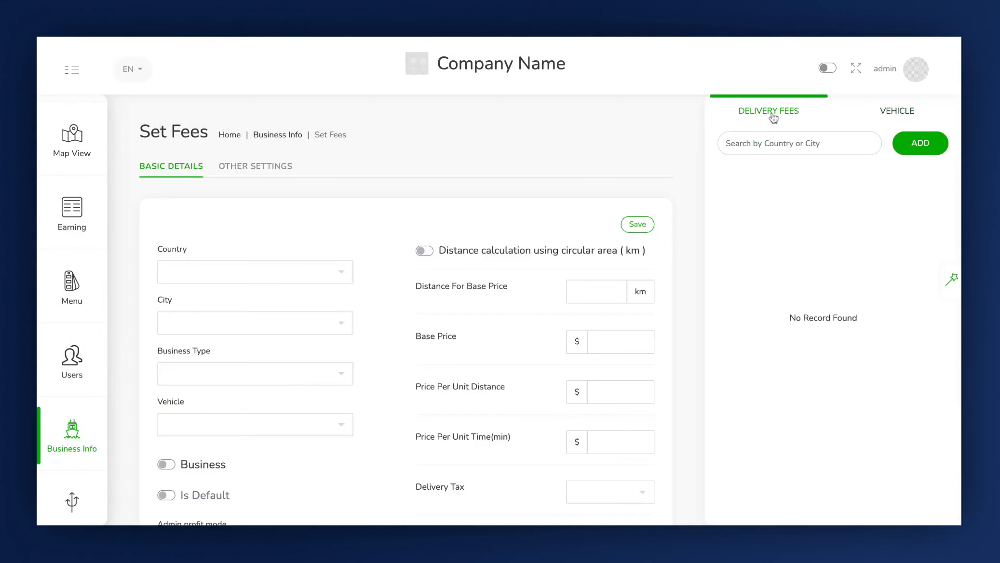
click(274, 277)
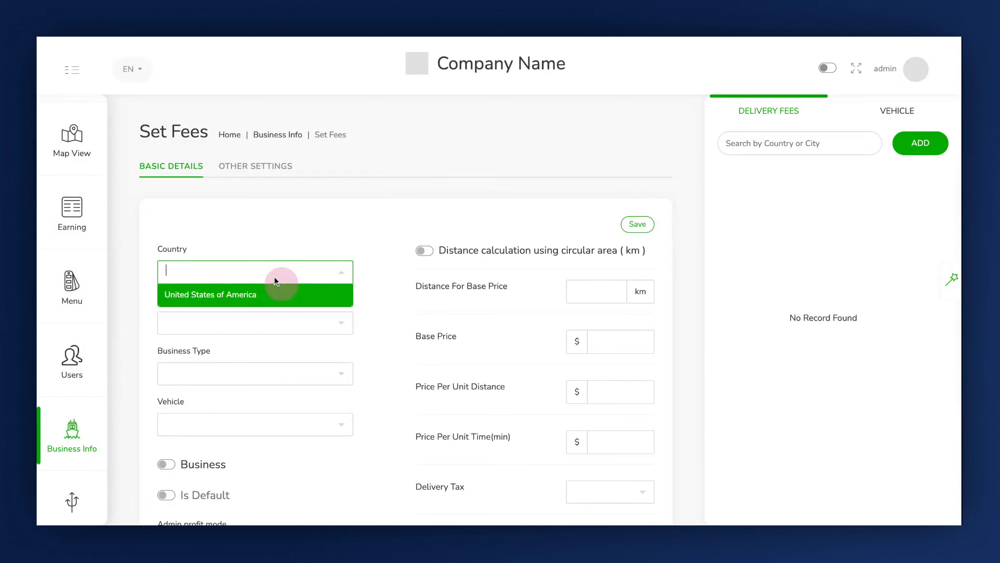
click(260, 302)
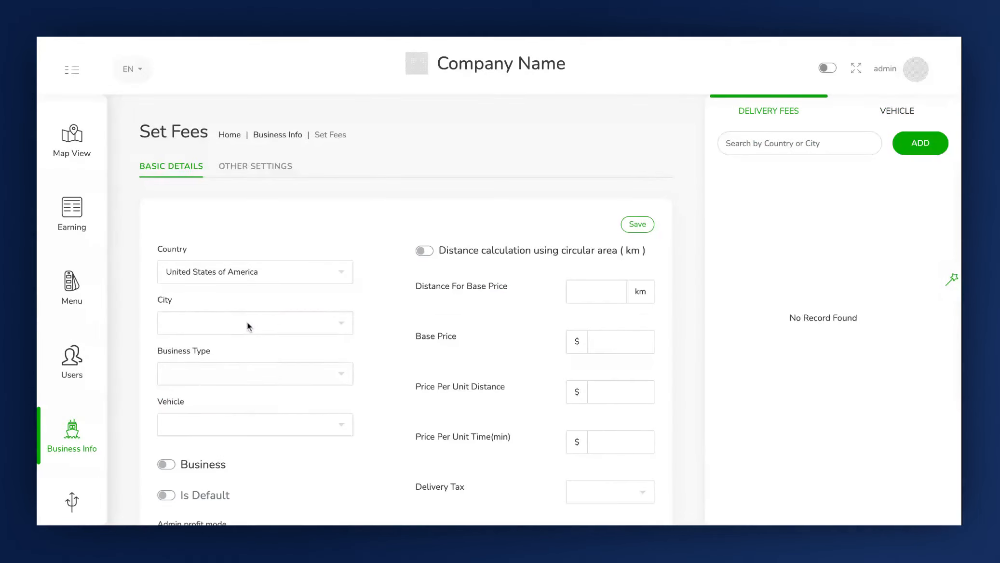
click(247, 326)
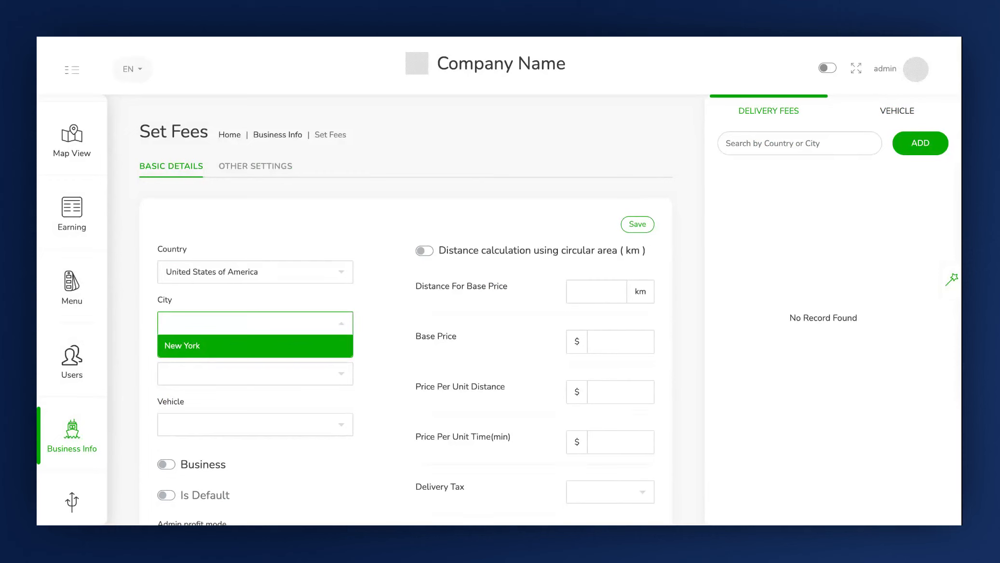
click(246, 346)
Choose Store as the business type and Honda as the vehicle for the delivery fees
scroll(245, 347, down, 2)
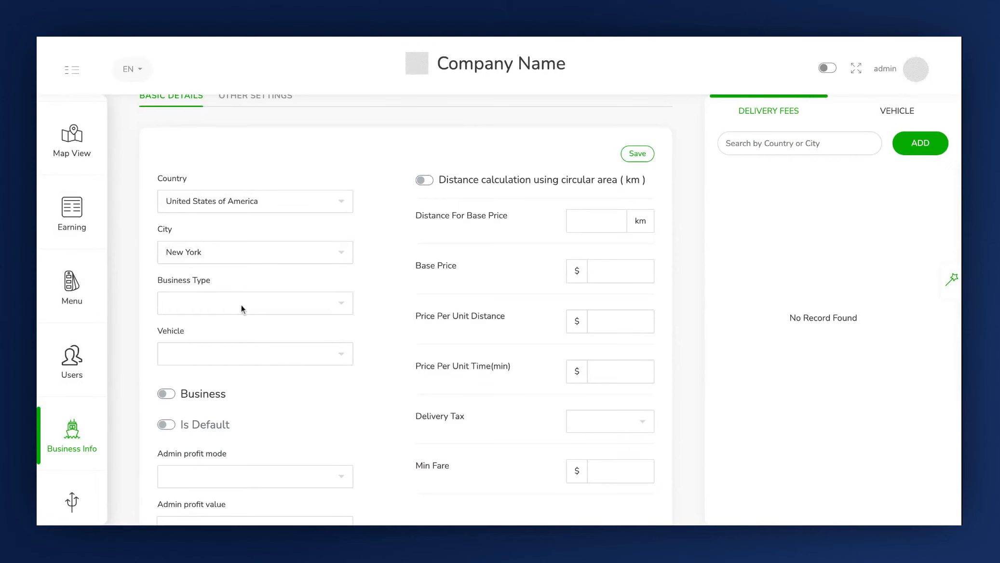
click(245, 305)
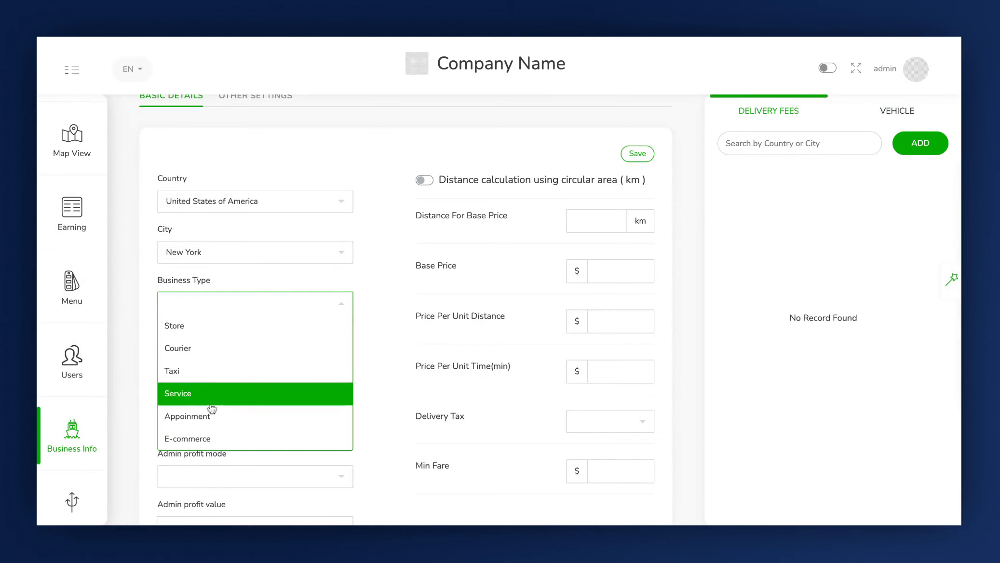
click(220, 333)
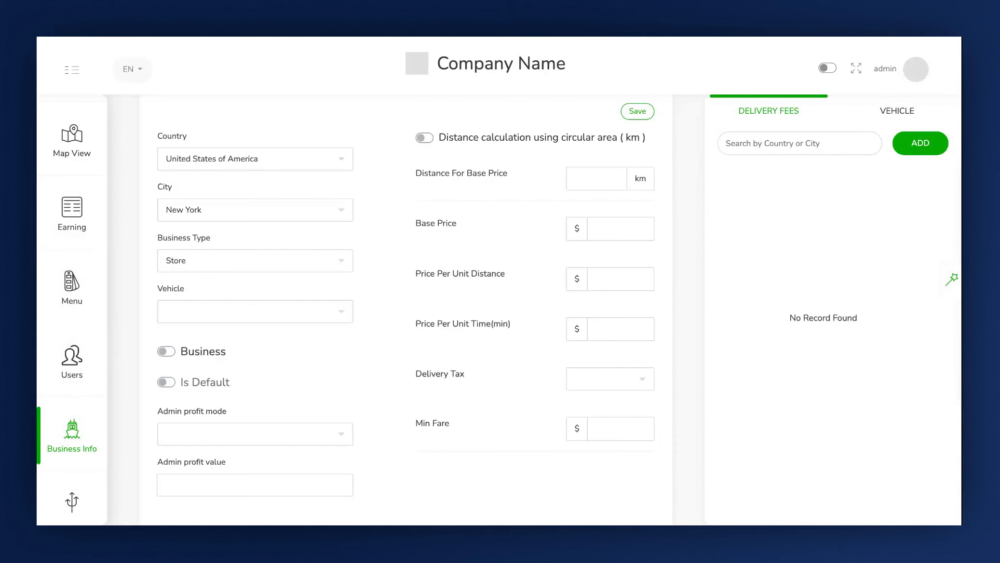
click(224, 315)
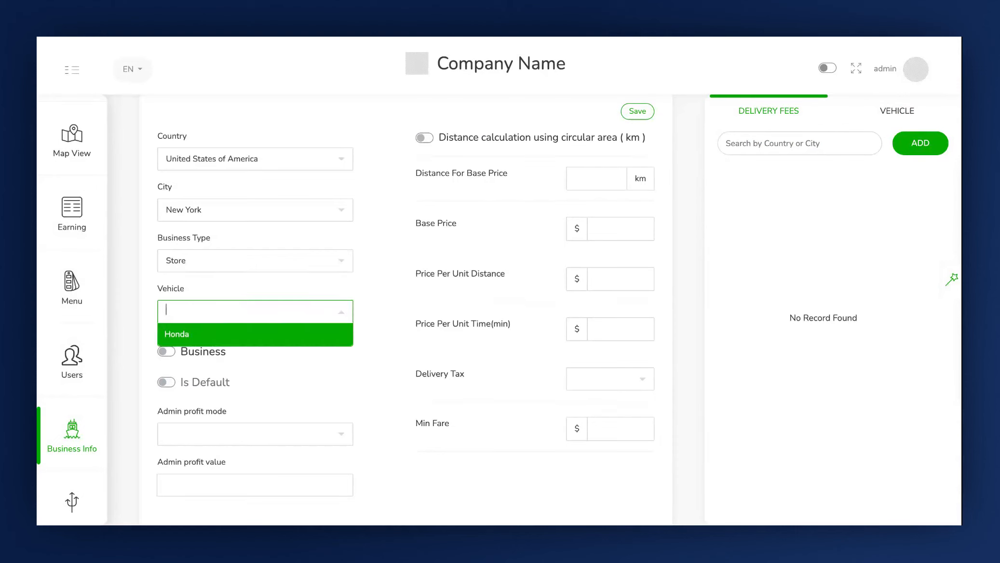
click(223, 339)
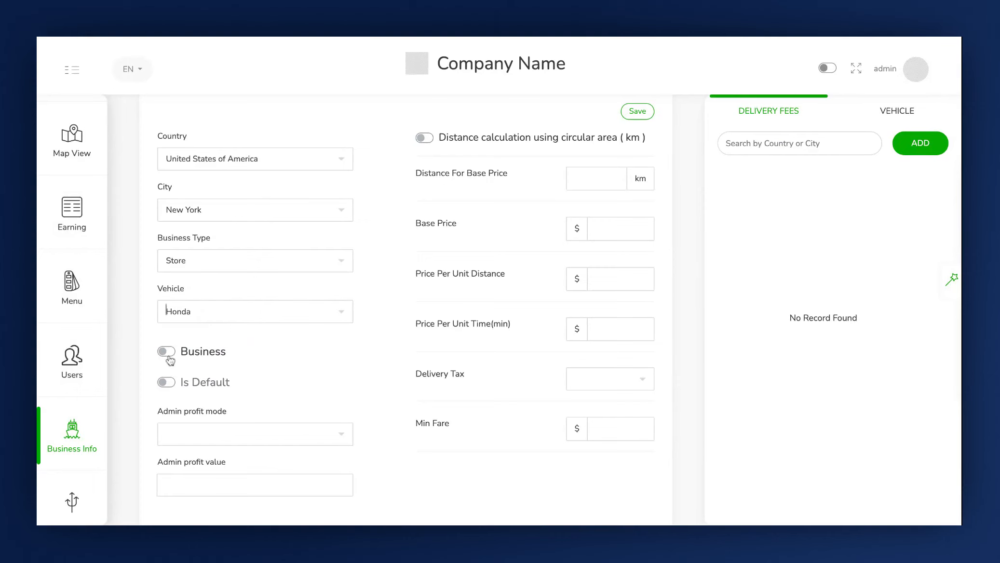
Enable the Business and Is Default options for these delivery fees
click(168, 357)
click(169, 355)
click(168, 351)
scroll(174, 341, down, 1)
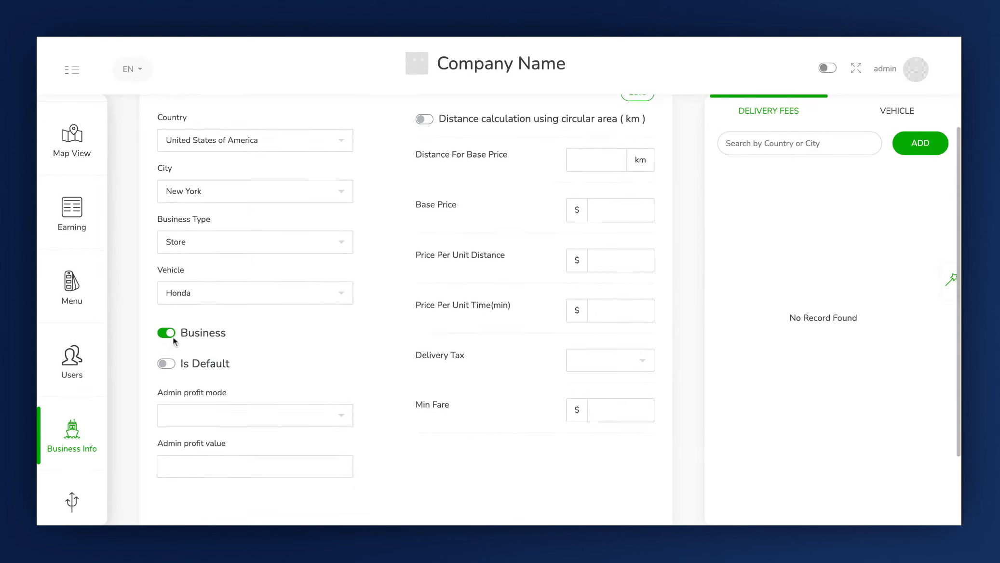
scroll(173, 341, down, 2)
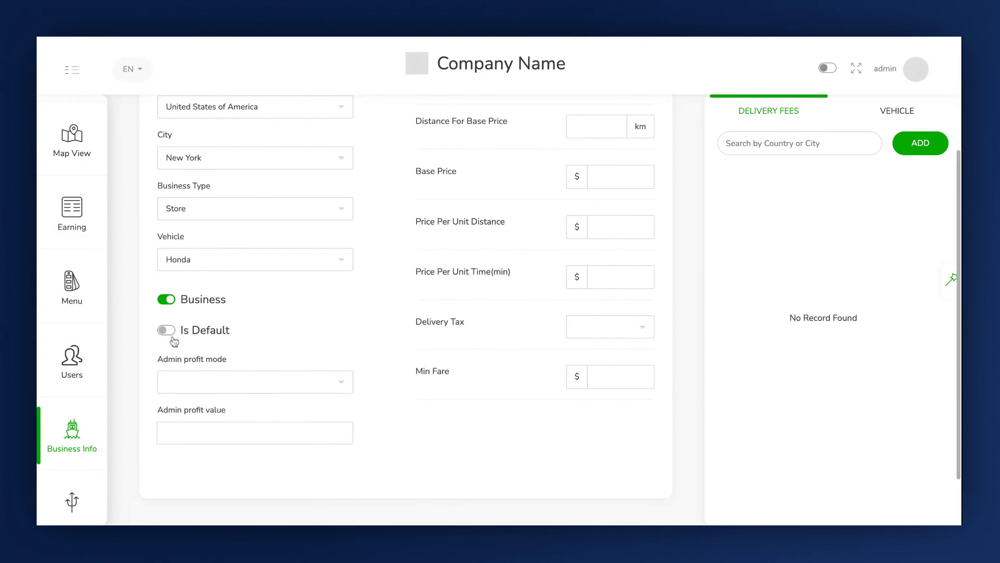
click(172, 334)
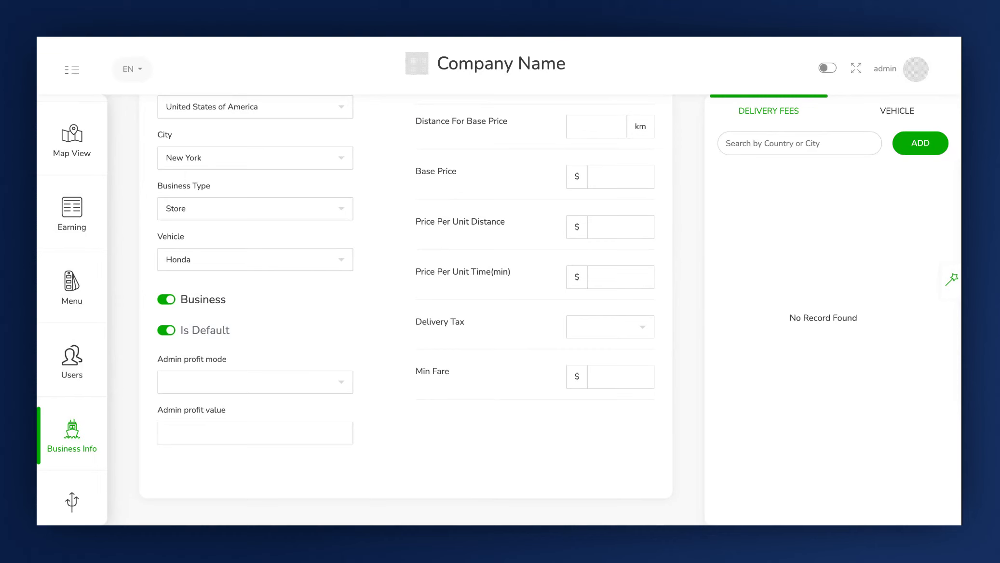
Set the admin profit mode to Percentage with an admin profit value of 20
scroll(184, 294, down, 3)
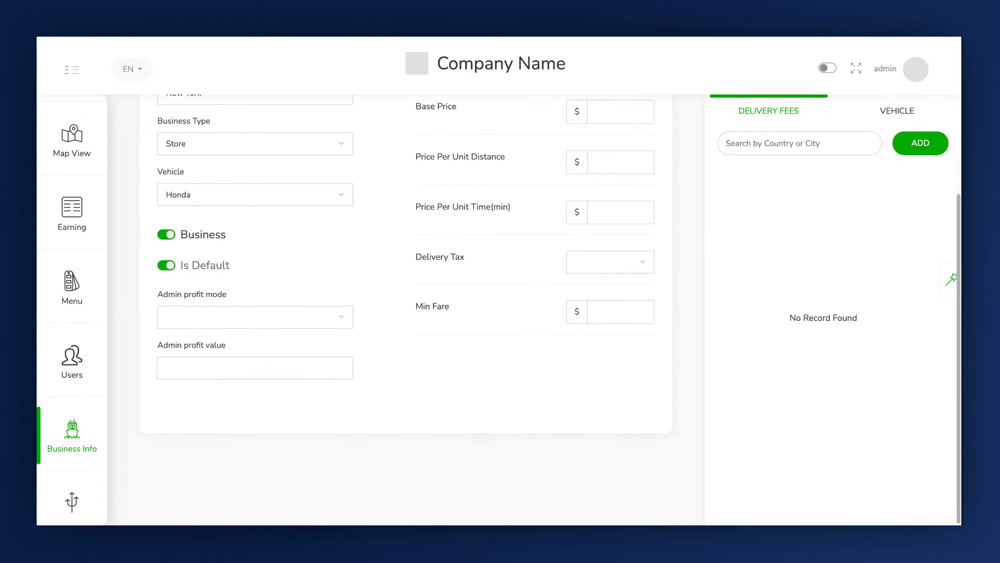
click(207, 318)
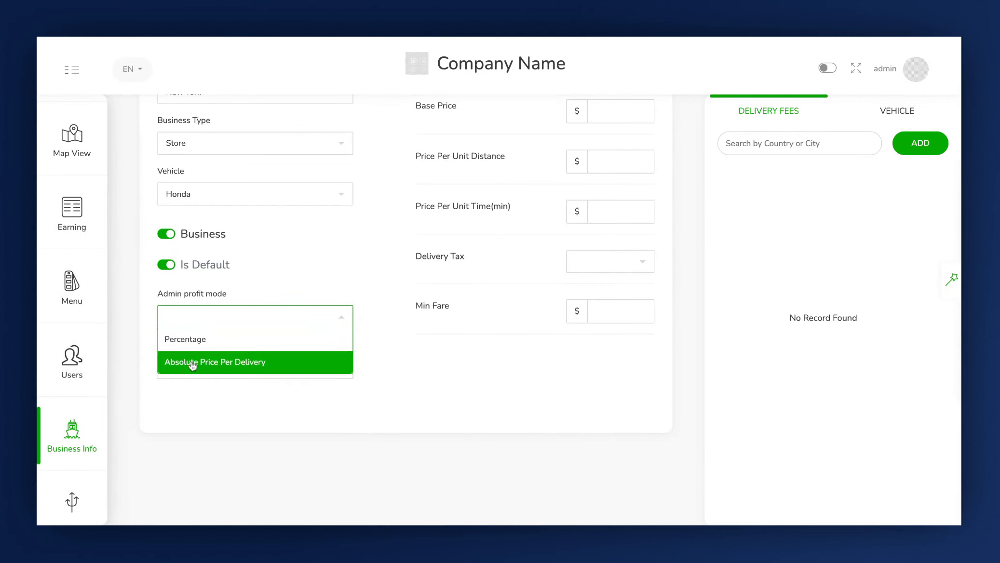
click(196, 341)
click(193, 365)
text(20)
Enable distance calculation using circular area (km) for the delivery fees
scroll(355, 346, up, 5)
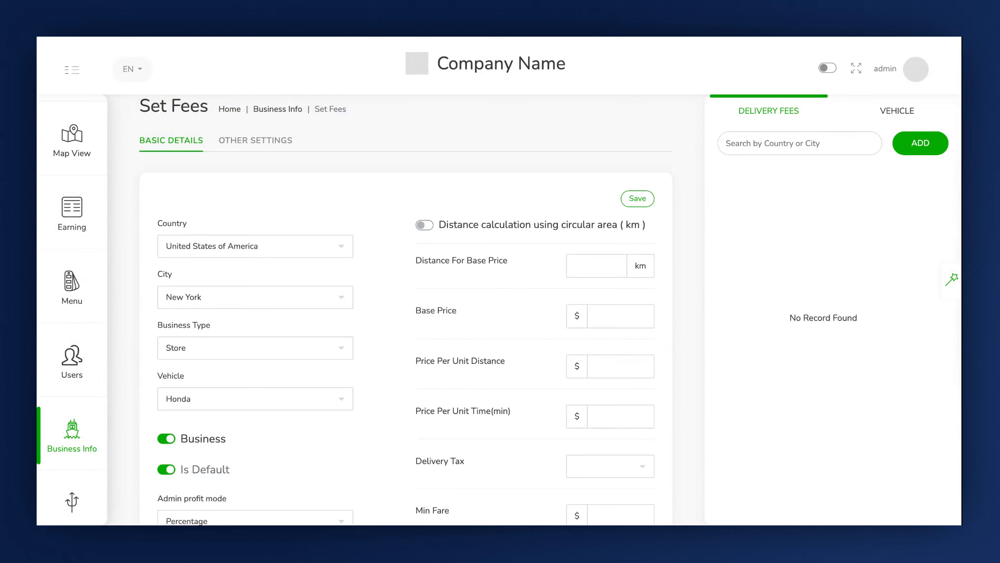
click(425, 232)
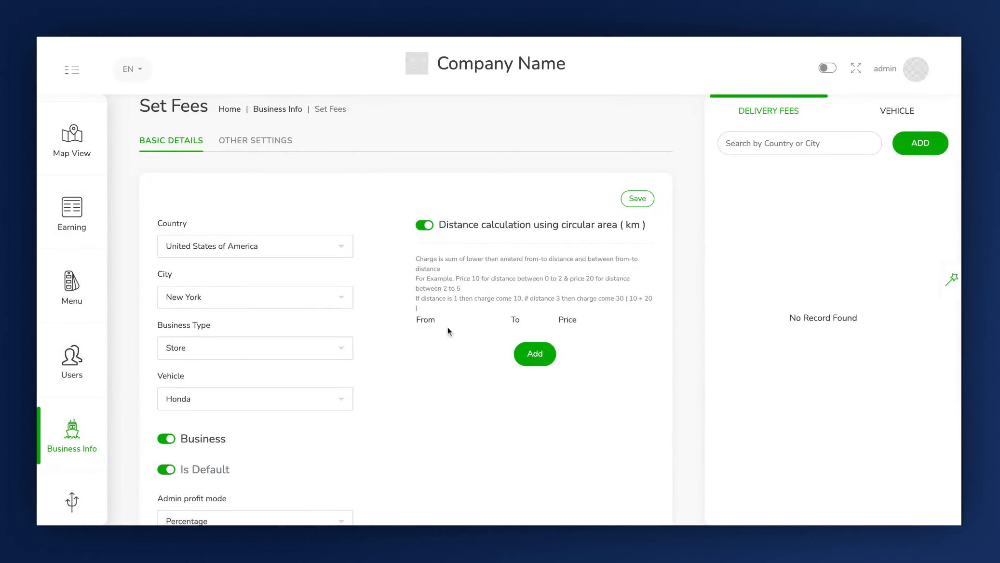
Add a distance price range from 0 to 2 km with a price of 20
scroll(453, 317, down, 1)
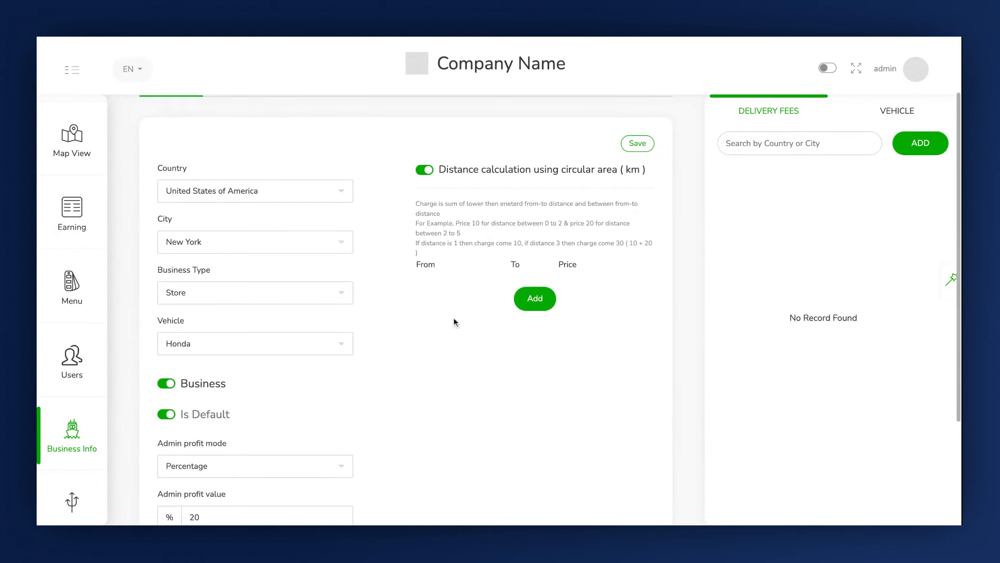
click(521, 304)
click(455, 282)
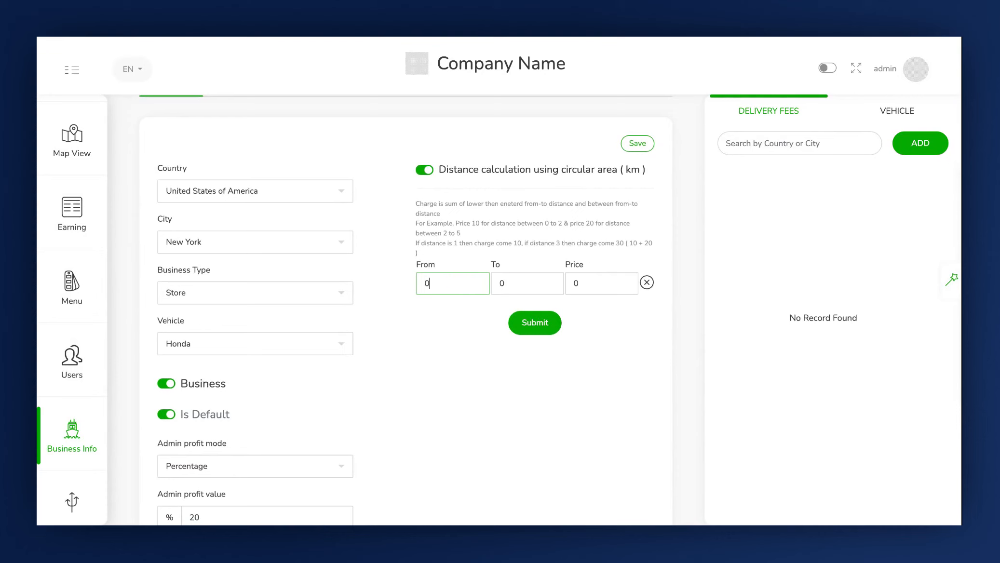
click(514, 285)
key(BackSpace)
text(2)
click(610, 287)
key(BackSpace)
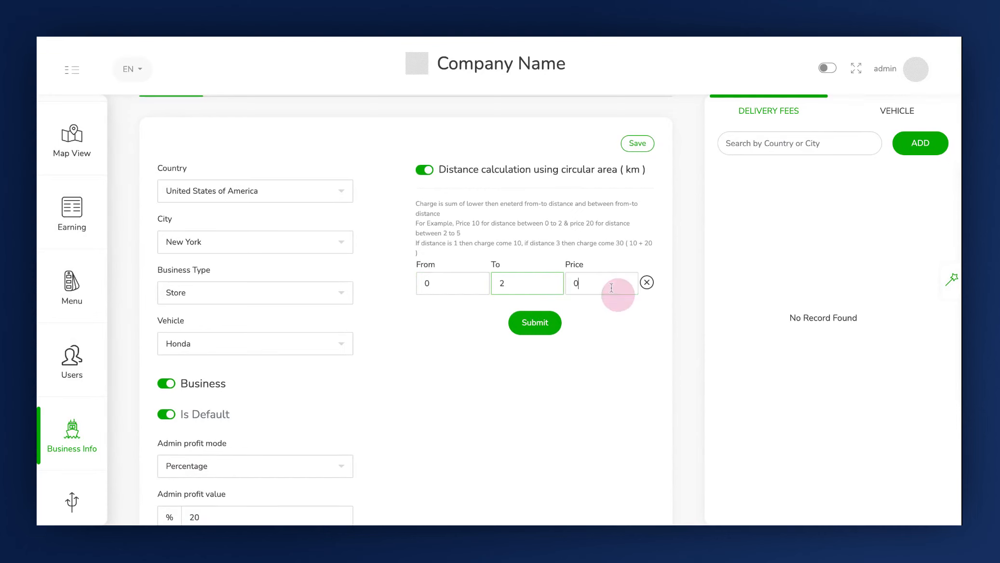
text(20)
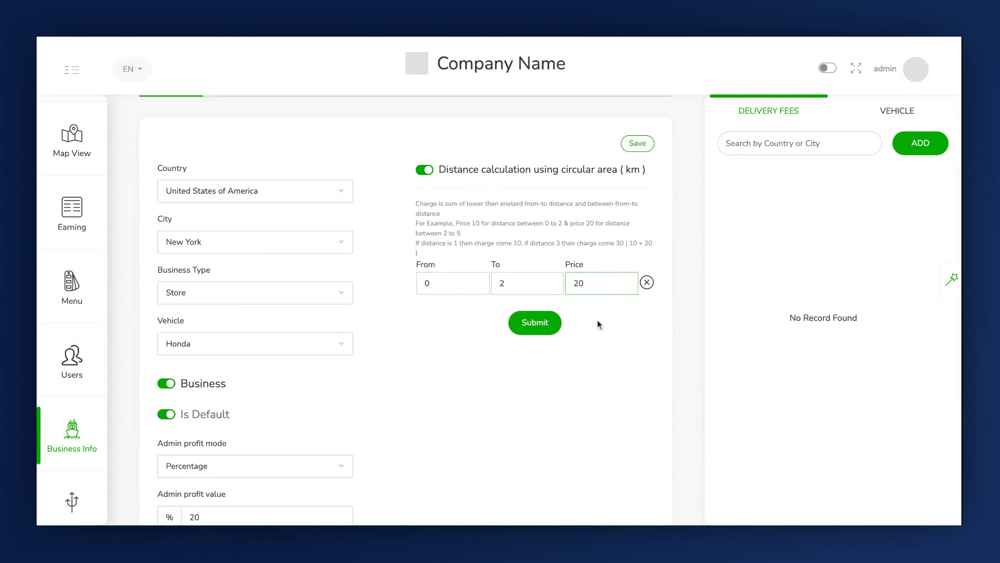
click(542, 321)
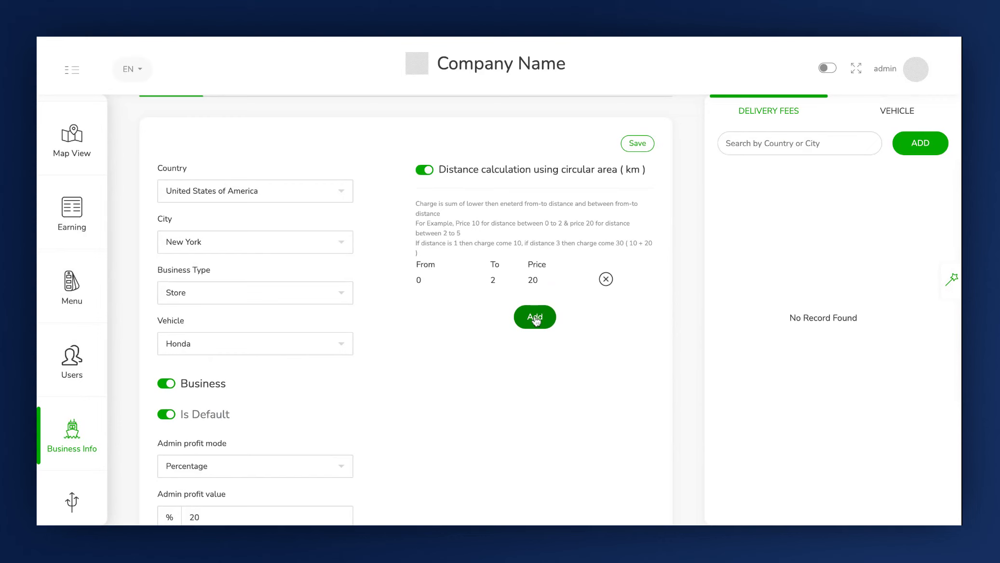
Try to add a second distance price range from 2 to 5 km with a price of 50
click(534, 316)
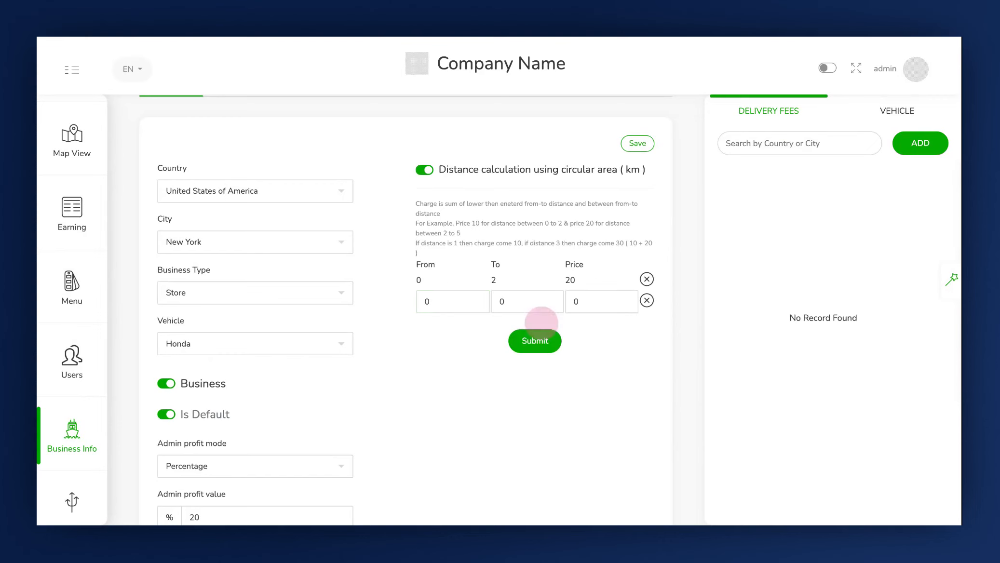
click(455, 297)
text(2)
click(518, 301)
text(5)
click(598, 303)
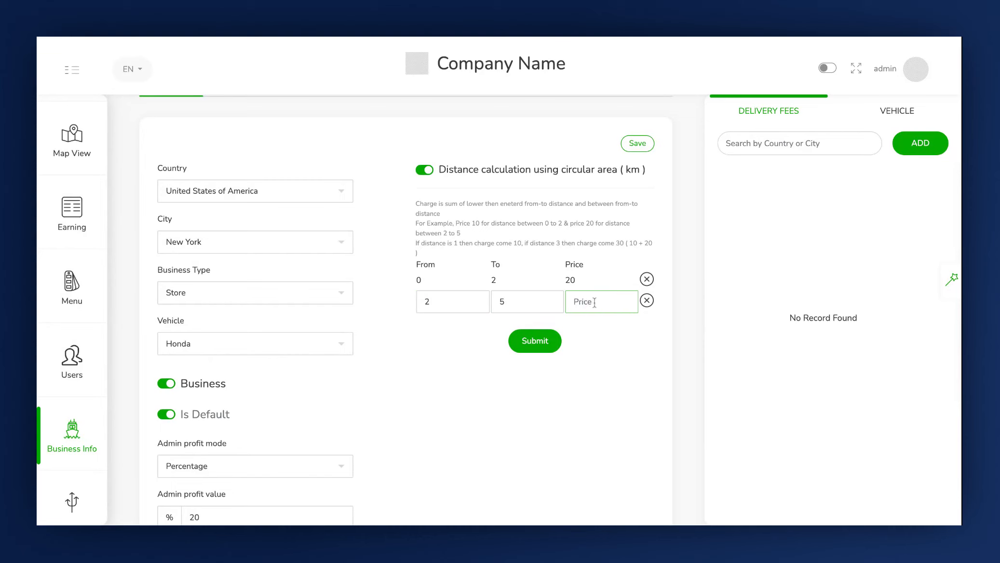
text(50)
click(541, 341)
Set the start of the second distance range to 3, submit it, and highlight the charge calculation note
click(446, 302)
text(3)
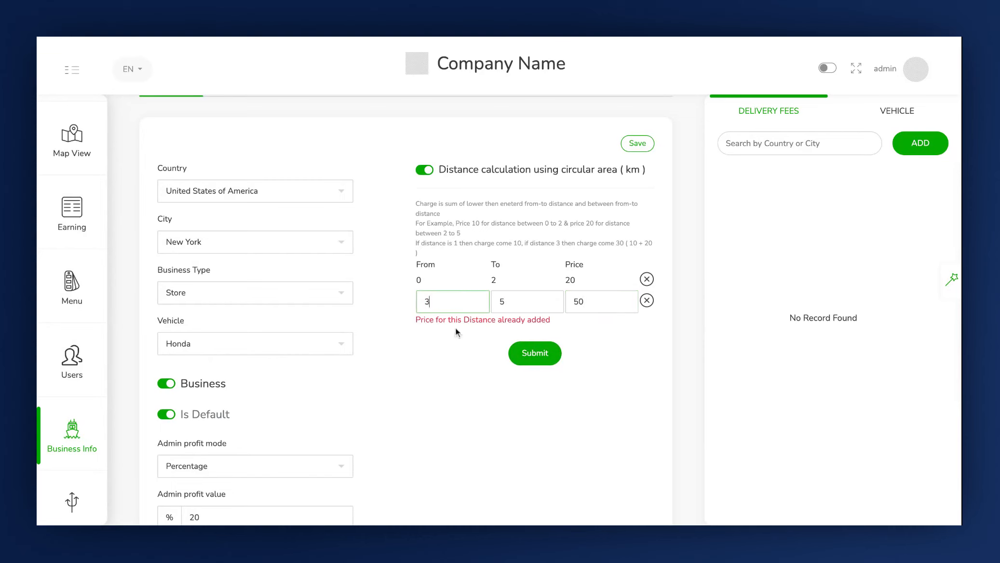
click(512, 353)
triple_click(417, 203)
click(416, 203)
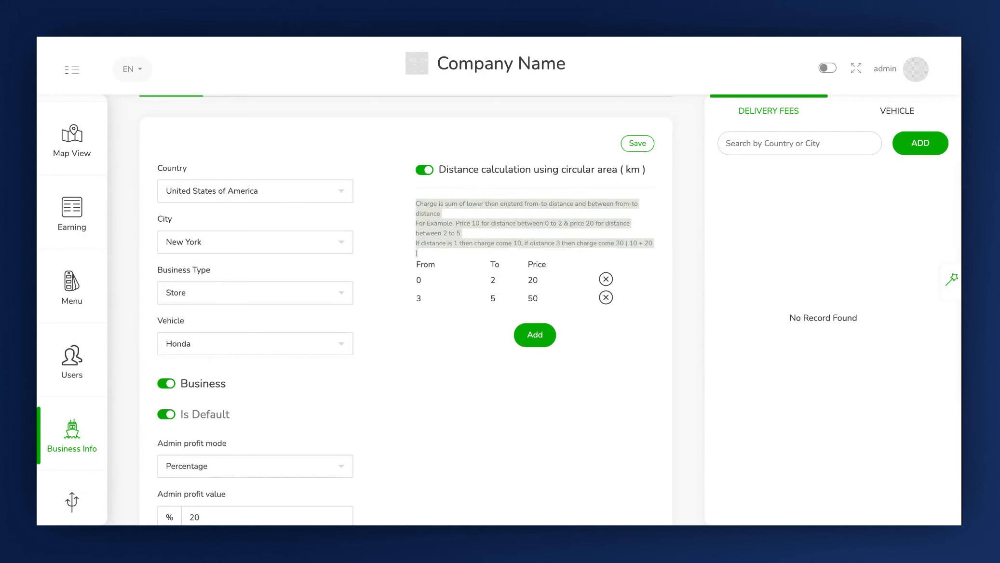
Disable distance calculation using circular area and set the distance for base price to 2 km
click(426, 173)
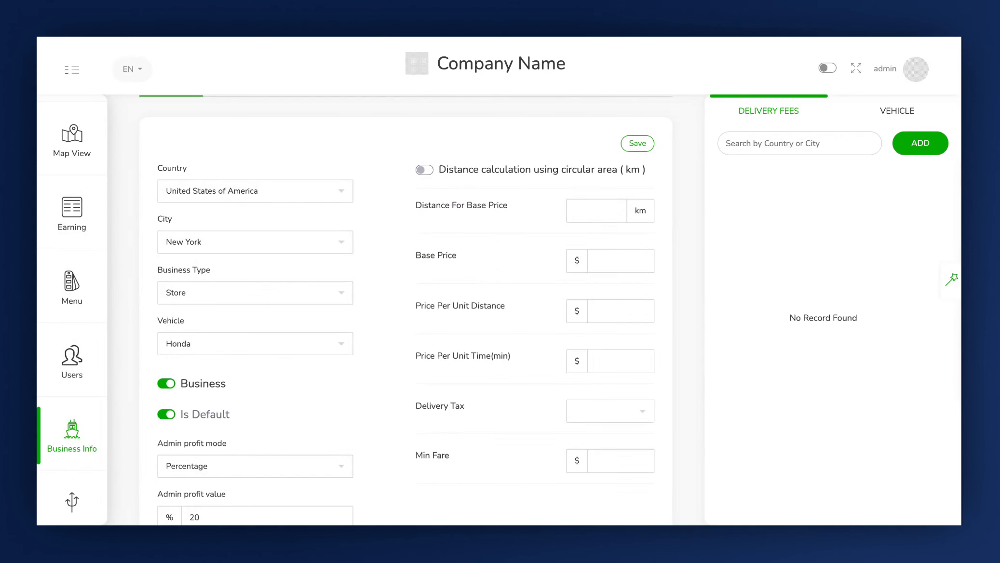
scroll(518, 194, down, 1)
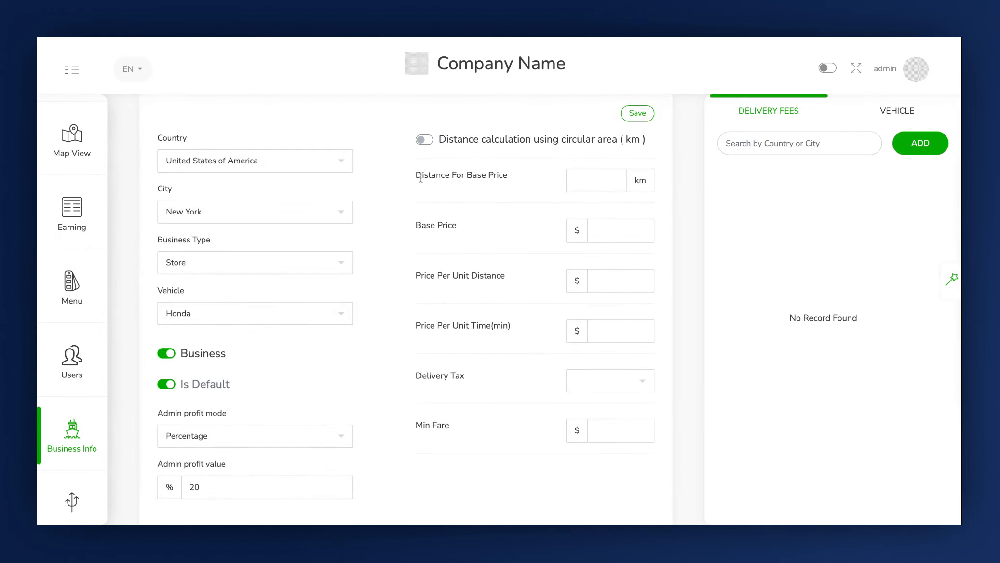
click(593, 188)
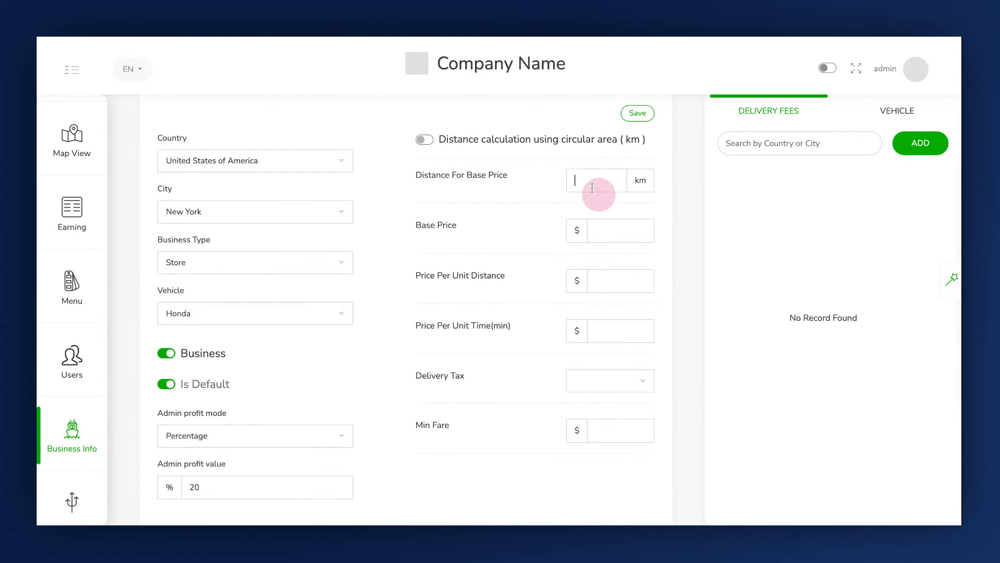
text(2)
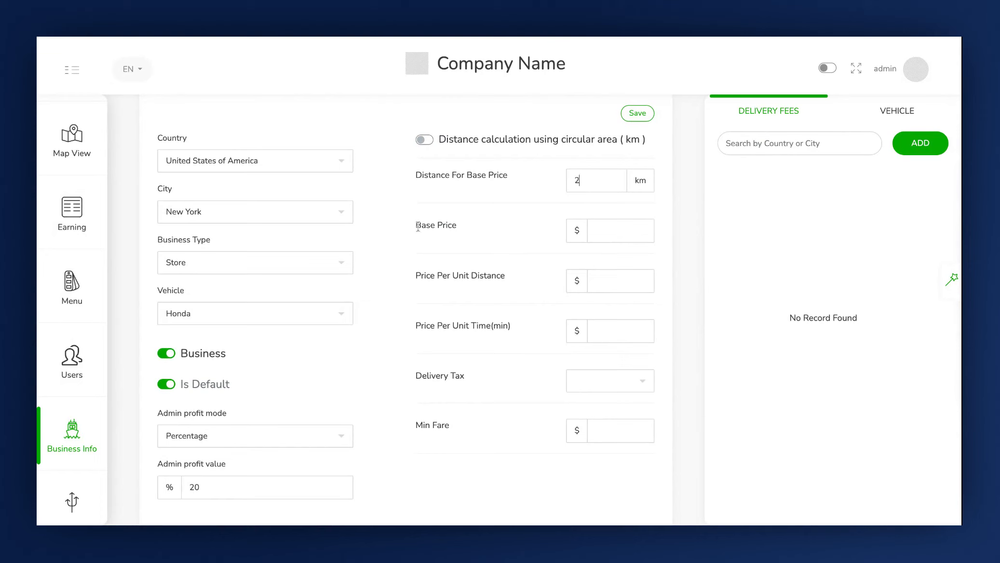
Set the base price to $10, the price per unit distance to $20 and the price per unit time to $1
click(599, 226)
text(10)
click(624, 288)
text(20)
click(617, 333)
text(1)
Apply VAT 10% as the delivery tax and set the minimum fare to $50
click(601, 375)
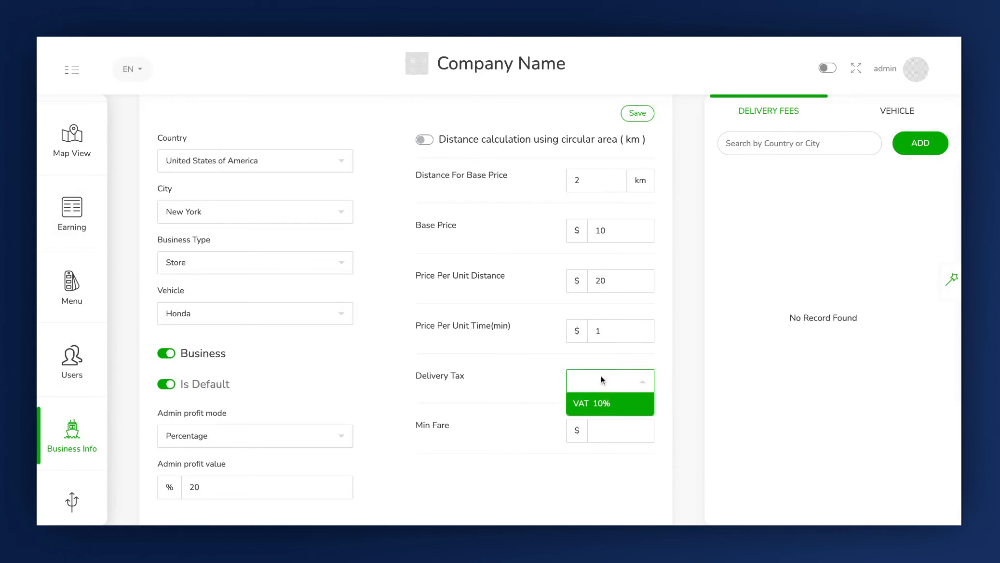
click(602, 408)
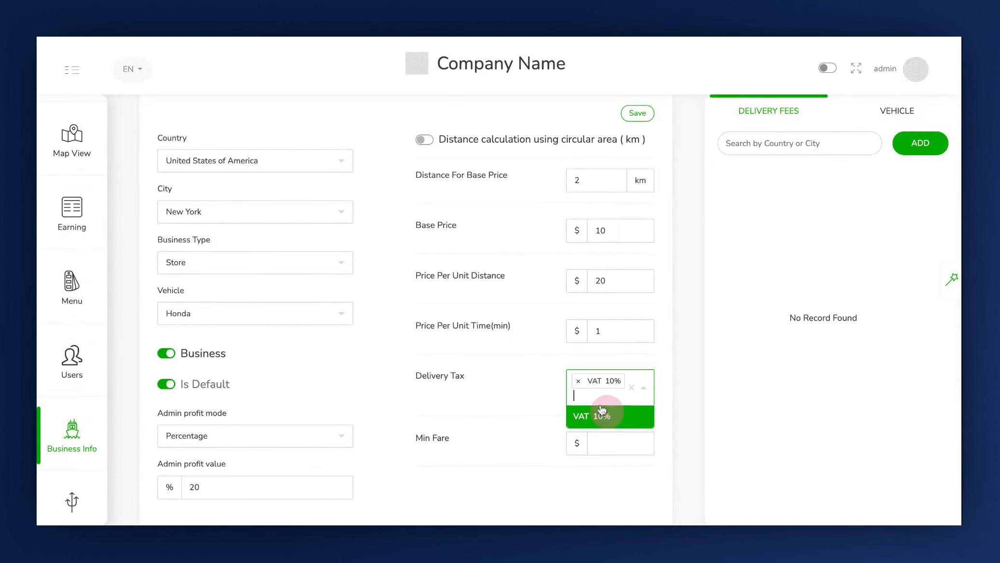
click(486, 435)
scroll(485, 435, down, 2)
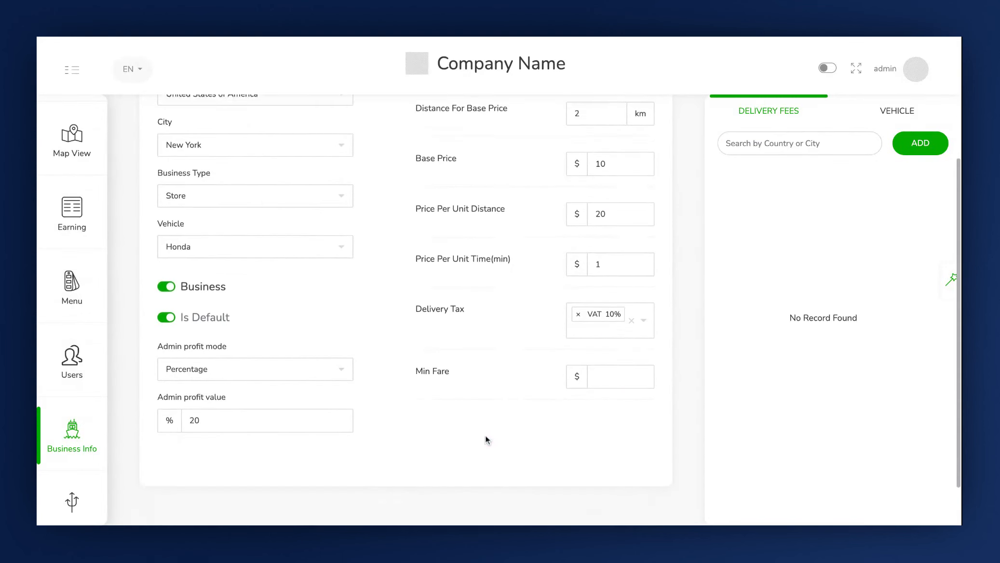
click(625, 370)
text(50)
Add a zone to zone price of 50 from Polygon 1 to Polygon 1 in the other settings
scroll(619, 402, up, 4)
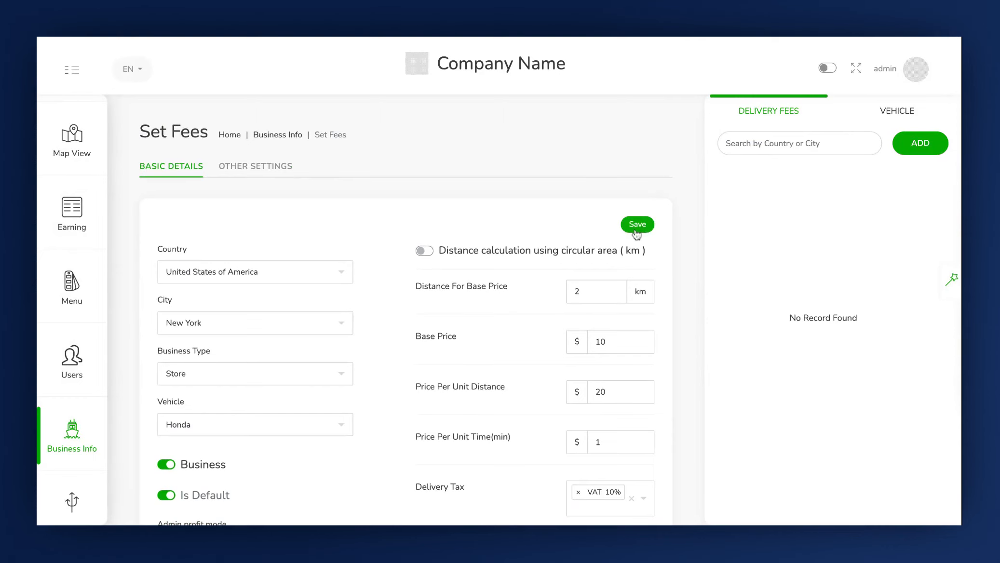
scroll(569, 258, up, 1)
click(262, 172)
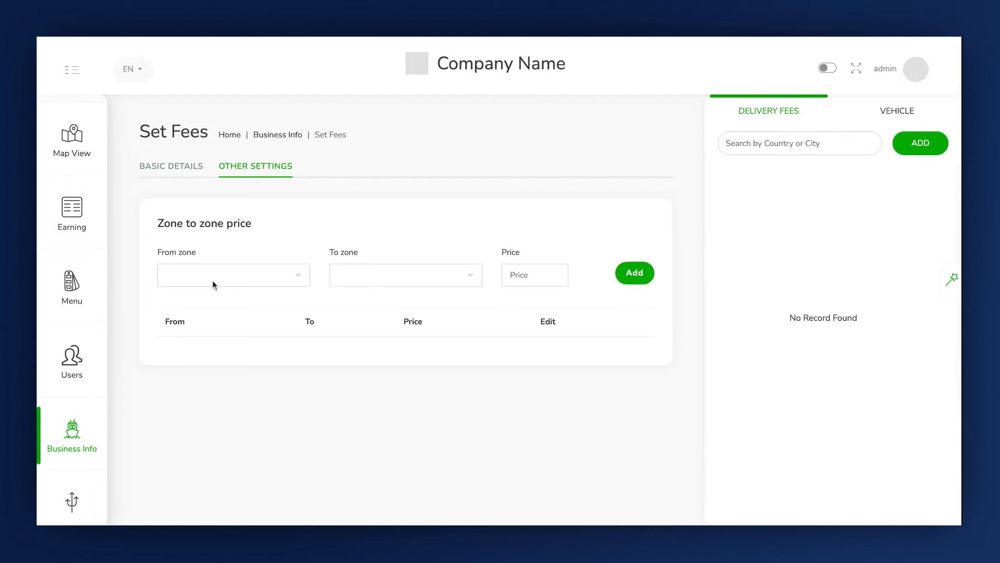
click(283, 276)
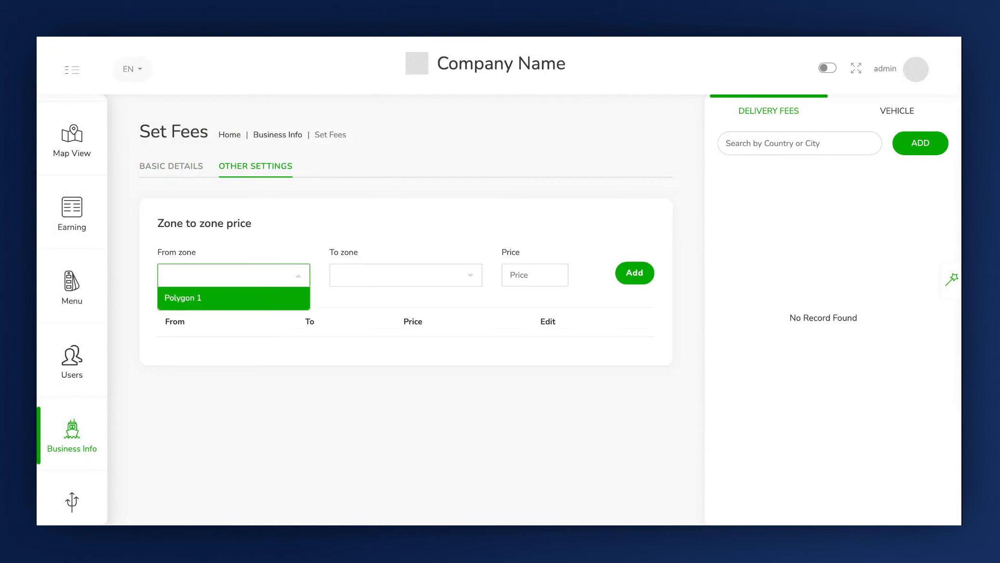
click(274, 304)
click(379, 276)
click(378, 306)
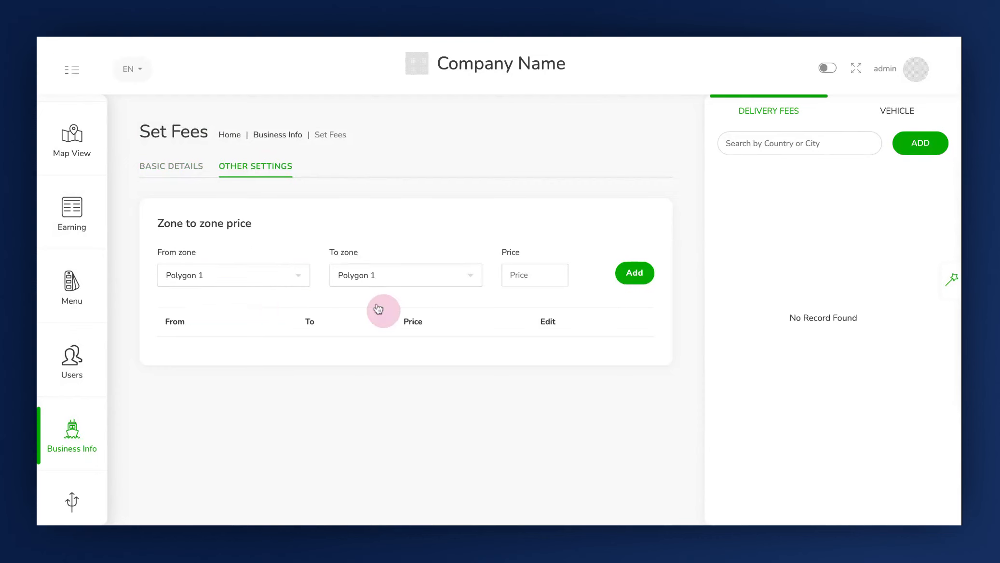
click(522, 273)
text(50)
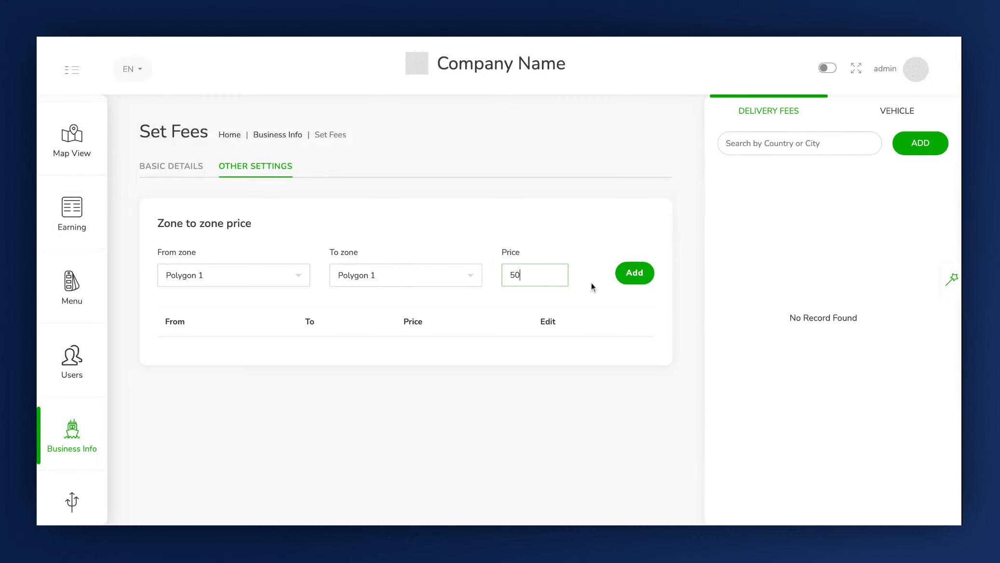
click(637, 276)
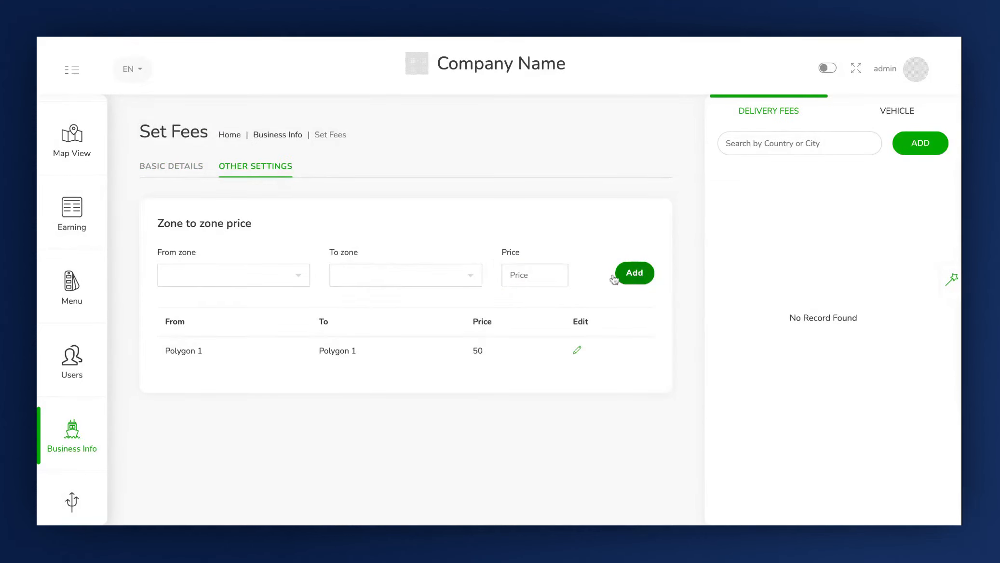
Return to the basic details and save the delivery fees
click(197, 176)
click(634, 229)
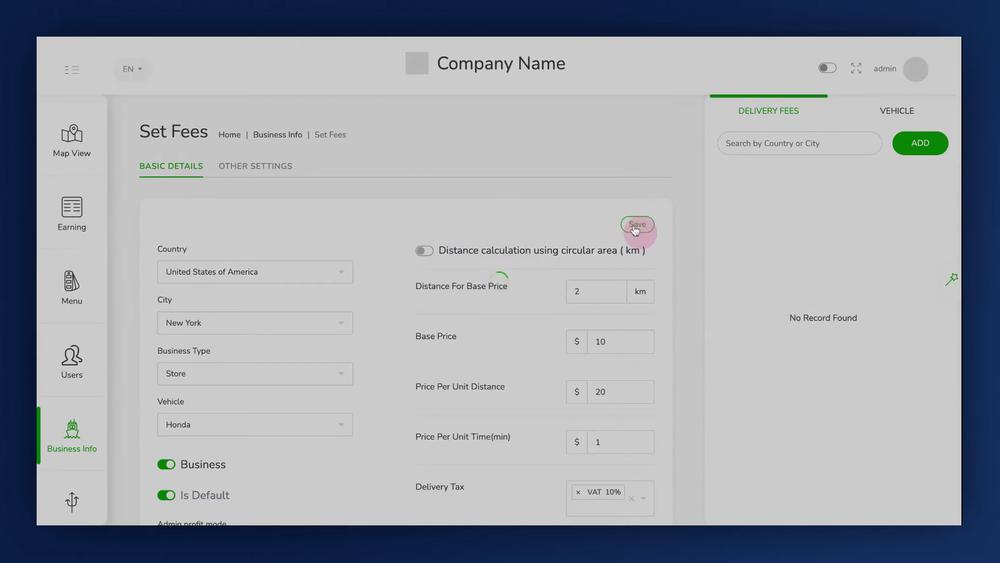